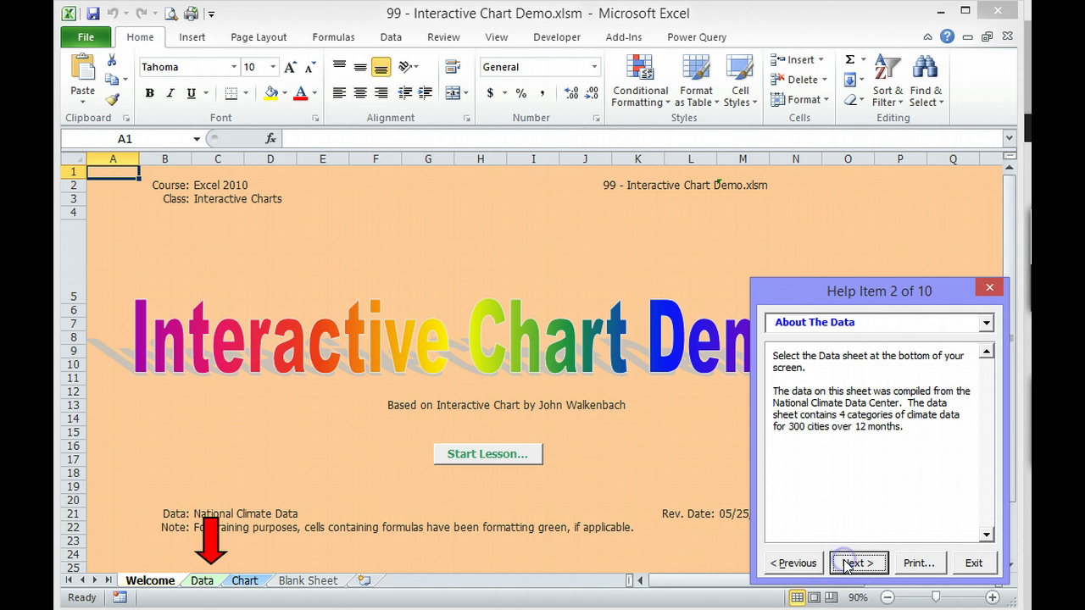
Step: Open the Data sheet with help item 3 and browse column A to the last city of the precipitation data
left_click(203, 581)
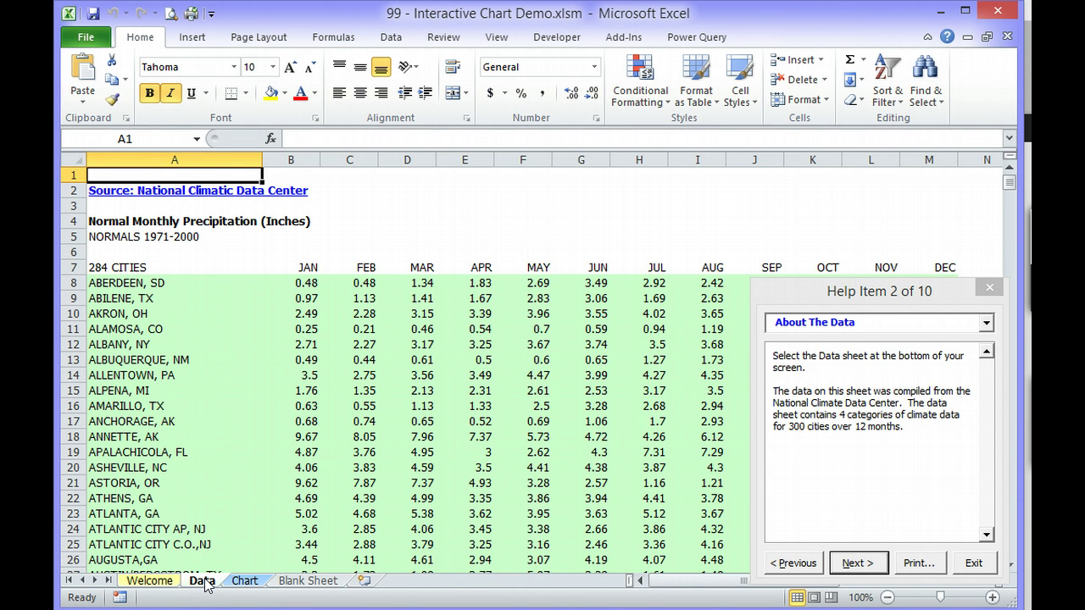
left_click(865, 564)
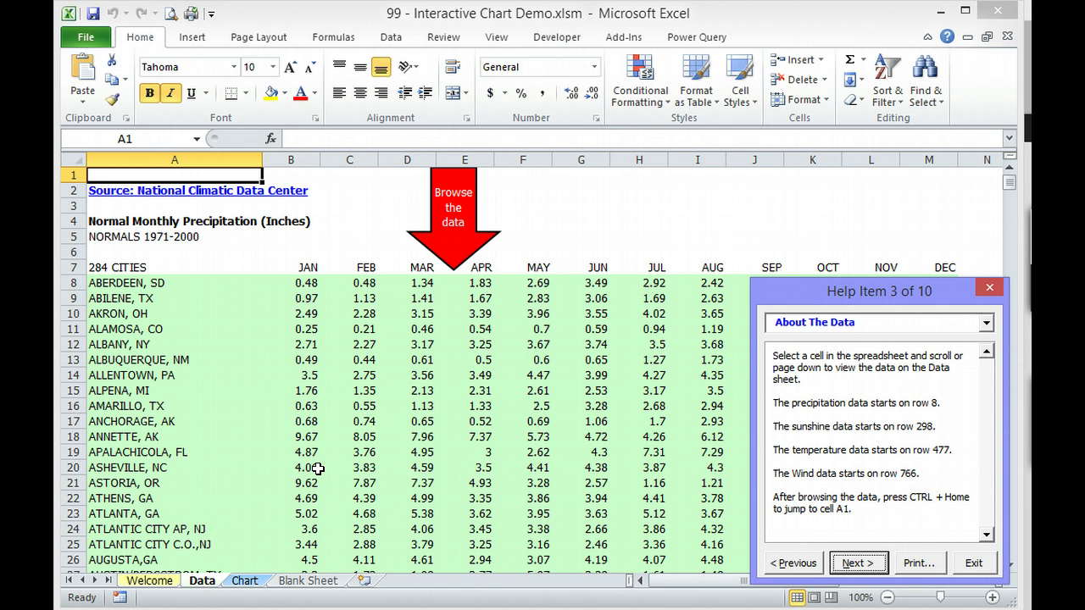
left_click(162, 408)
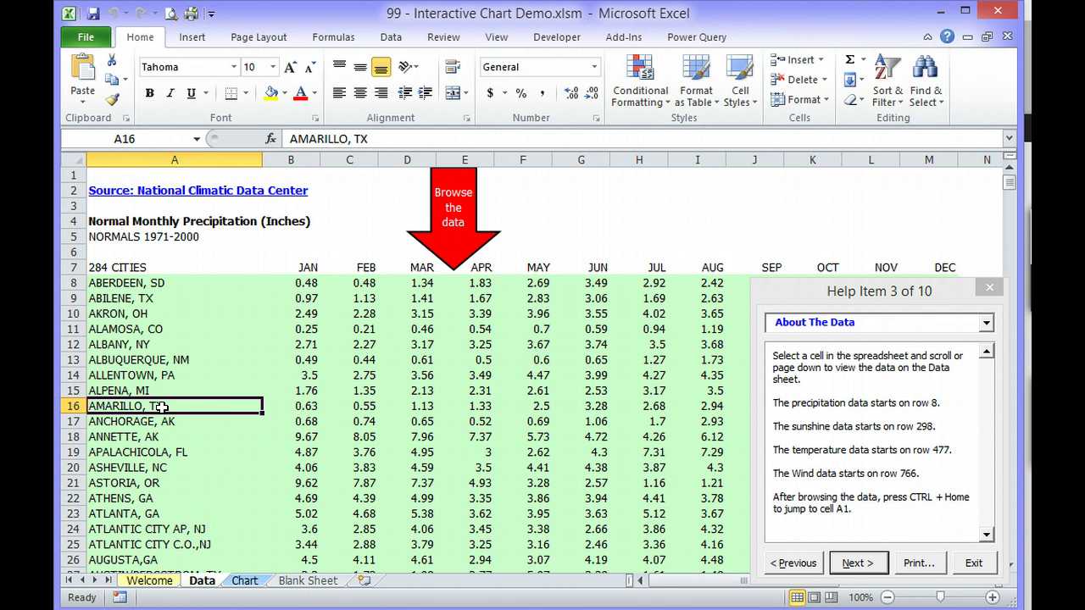
key("ctrl+Down")
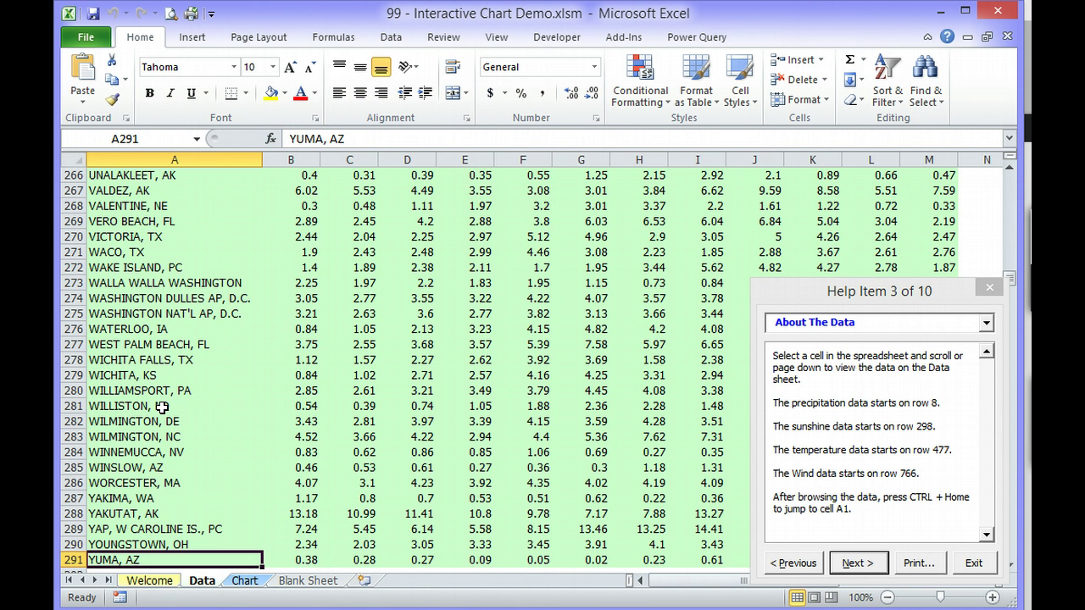
Step: Examine the beginning of the Sunshine data block, which starts at row 298, down to Binghamton, NY in row 314
key("Down")
key("Down")
key("Down")
key("Down")
key("Down")
key("Down")
key("Down")
key("Down")
key("Down")
key("Down")
key("Down")
key("Down")
key("Down")
key("Down")
key("Down")
key("Down")
key("Down")
key("Down")
key("Down")
key("Down")
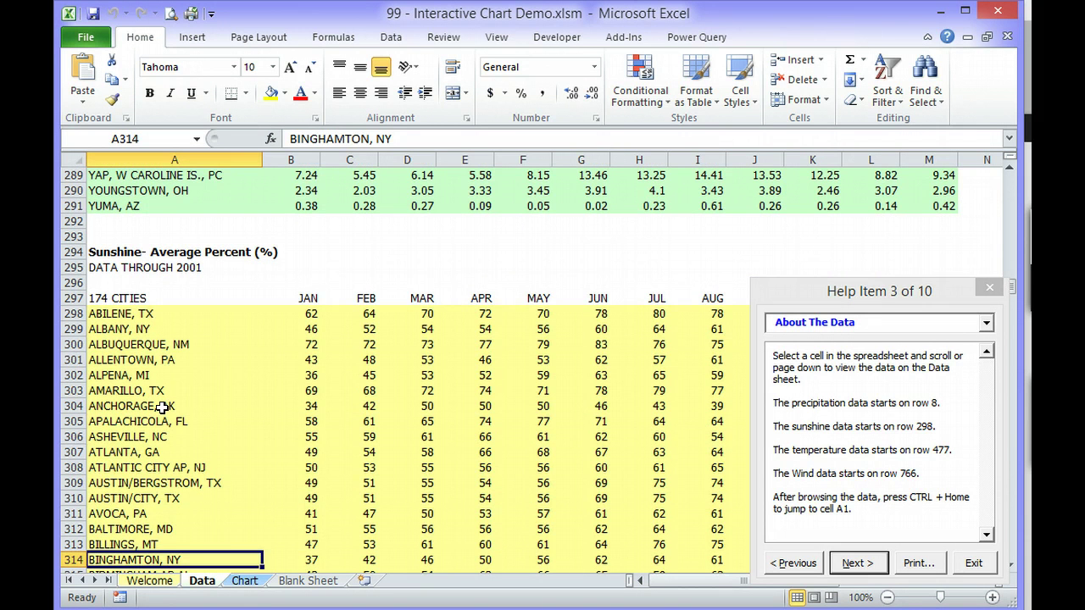
Step: Examine the beginning of the Normal Daily Mean Temperature block, which starts at row 477, down to row 496
key("ctrl+Down")
key("Down")
key("Down")
key("Down")
key("Down")
key("Down")
key("Down")
key("Down")
key("Down")
key("Down")
key("Down")
key("Down")
key("Down")
key("Down")
key("Down")
key("Down")
key("Down")
key("Down")
key("Down")
key("Down")
key("Down")
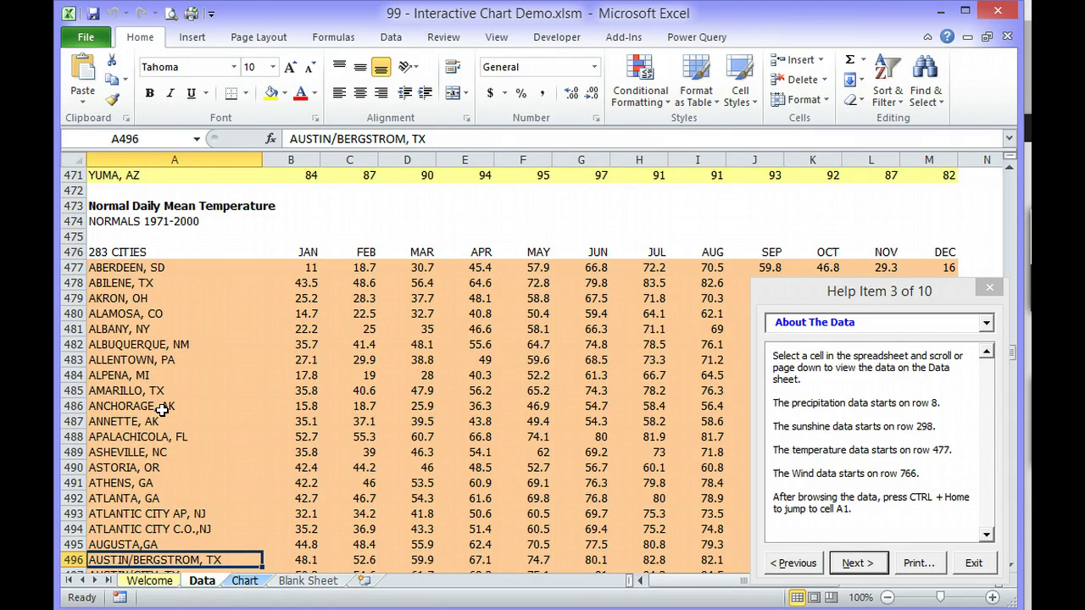
Step: Examine the beginning of the Average Wind Speed block, which starts at row 766, down to row 784
key("ctrl+Down")
key("Down")
key("Down")
key("Down")
key("Down")
key("Down")
key("Down")
key("Down")
key("Down")
key("Down")
key("Down")
key("Down")
key("Down")
key("Down")
key("Down")
key("Down")
key("Down")
key("Down")
key("Down")
key("Down")
key("Down")
key("Down")
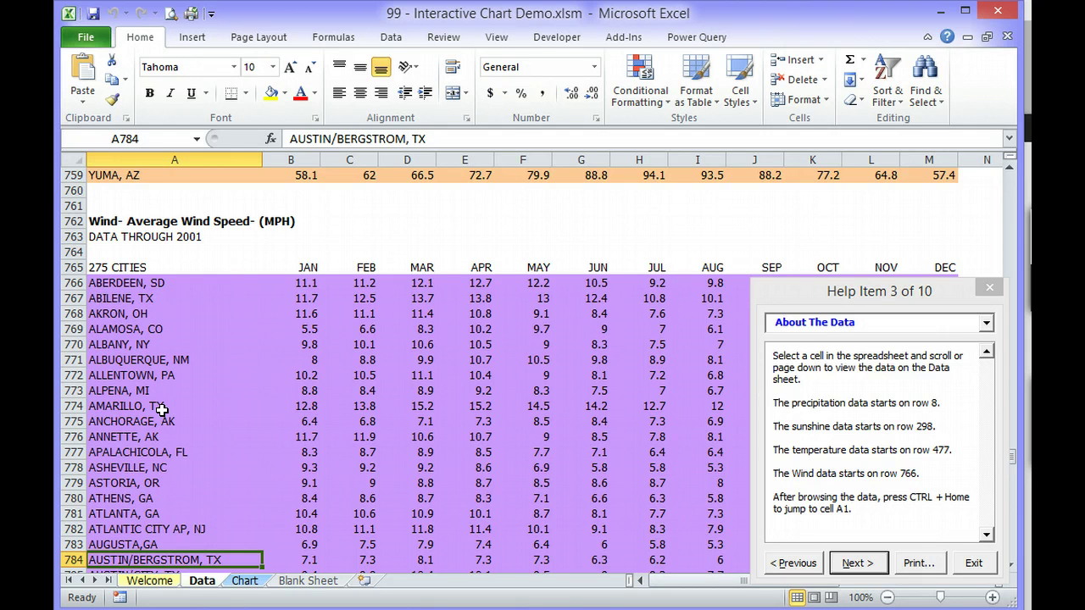
Step: Return to cell A1 of the Data sheet and advance the lesson help to item 5, About the Chart
key("ctrl+Home")
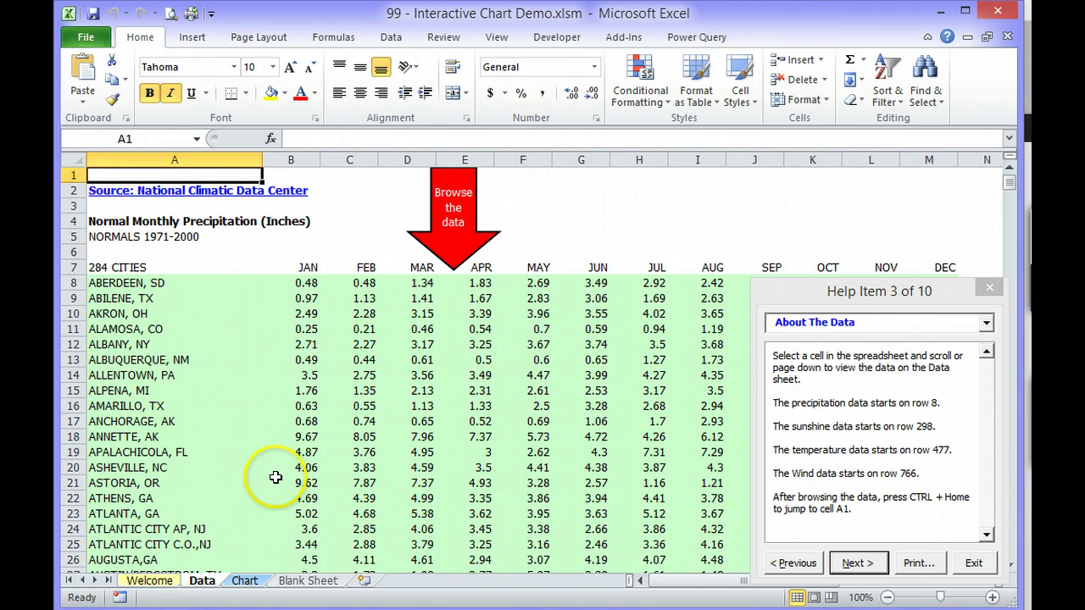
left_click(858, 564)
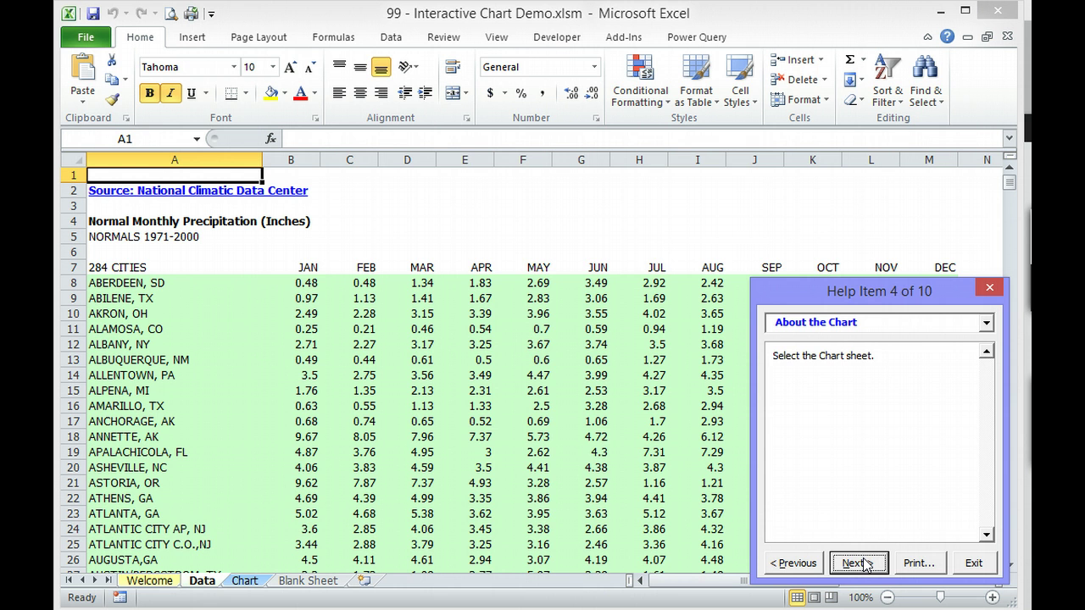
left_click(858, 564)
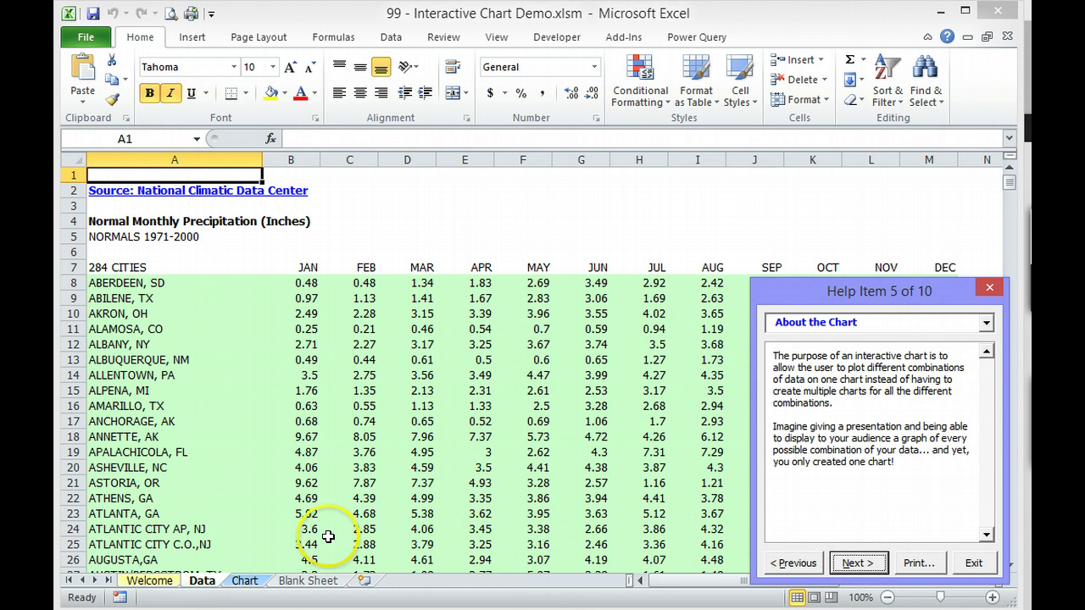
Step: Open the Chart sheet with help item 6 and inspect the VLOOKUP formula in cell C23
left_click(243, 581)
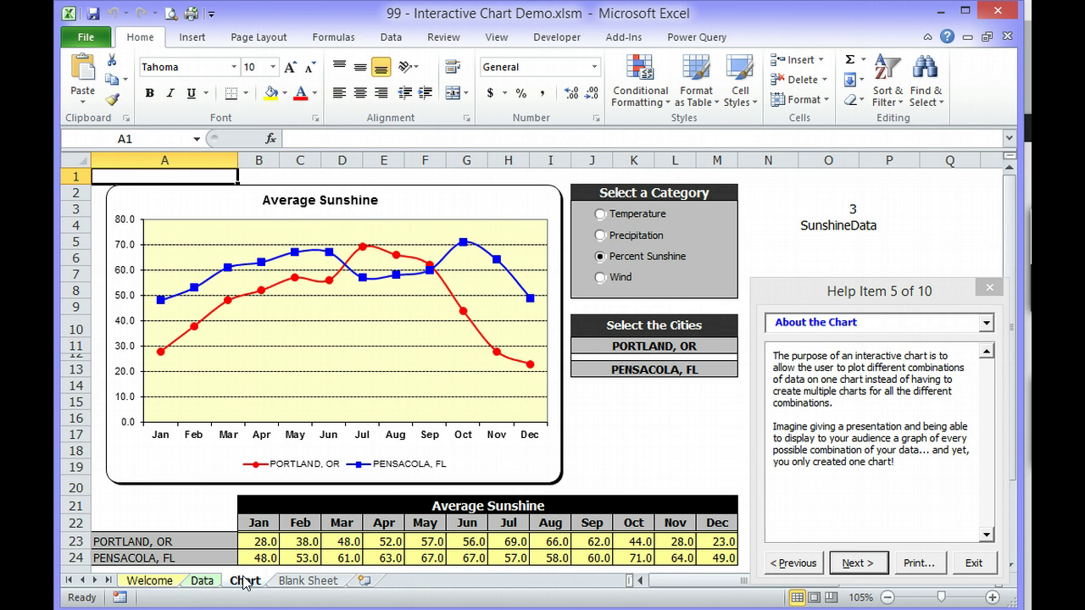
left_click(864, 565)
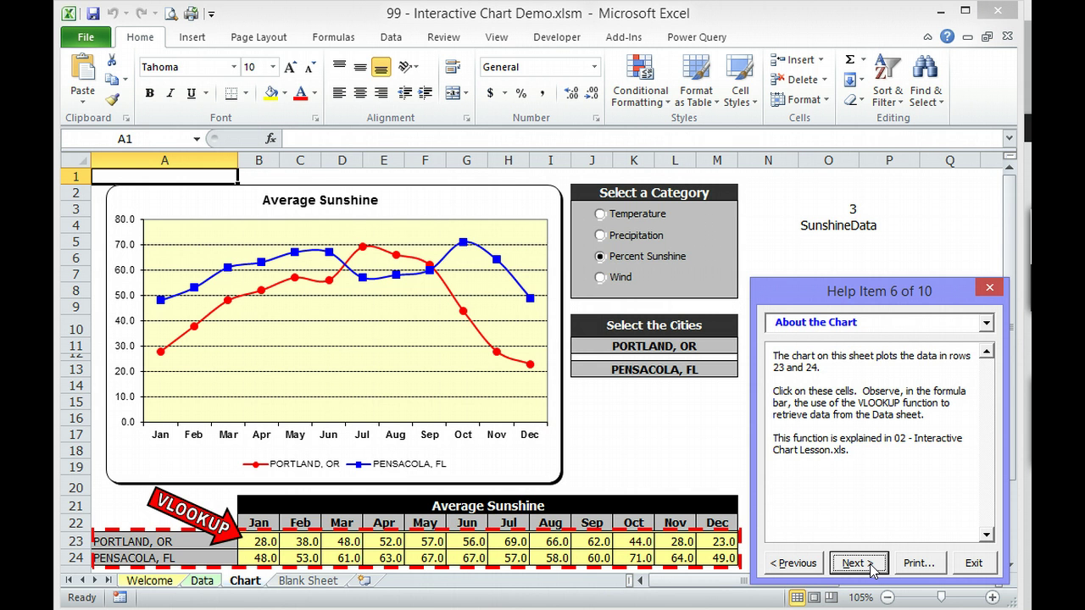
left_click(299, 547)
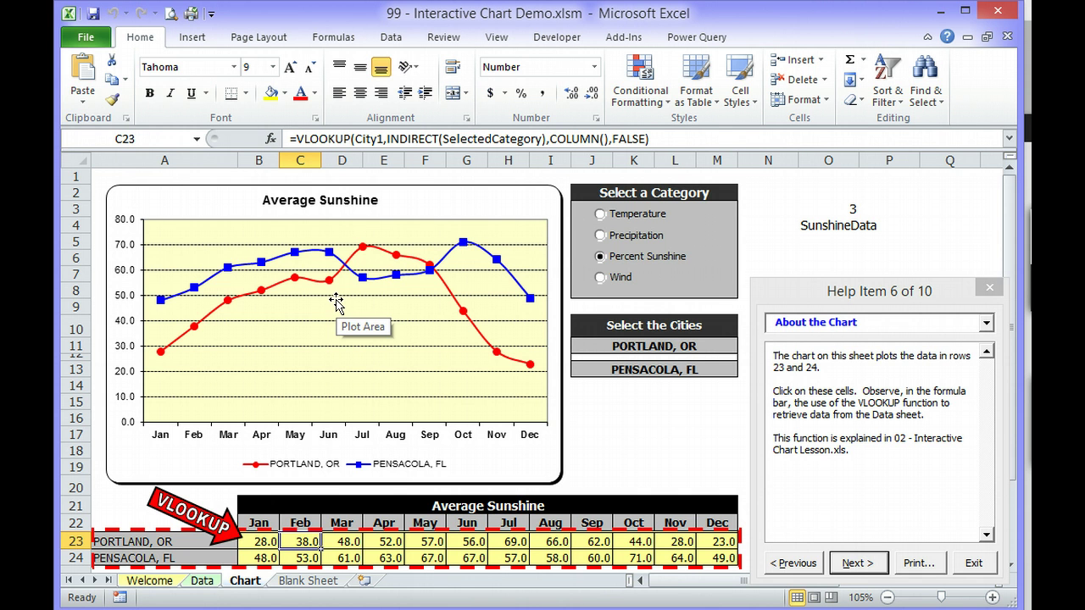
Step: Advance the lesson help to item 7 and switch the chart's category to Precipitation
left_click(855, 564)
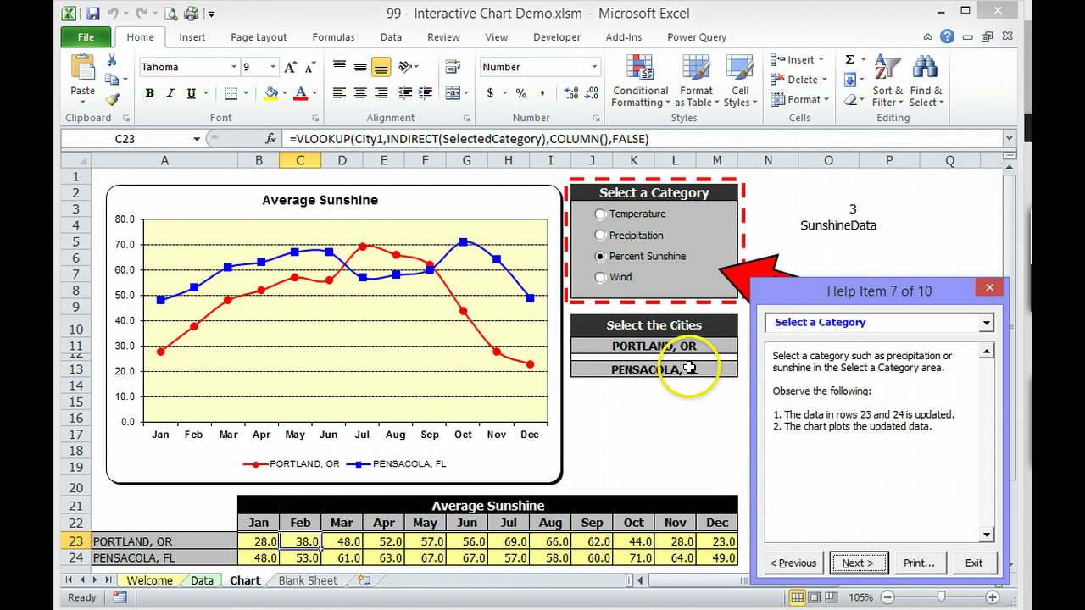
left_click(623, 241)
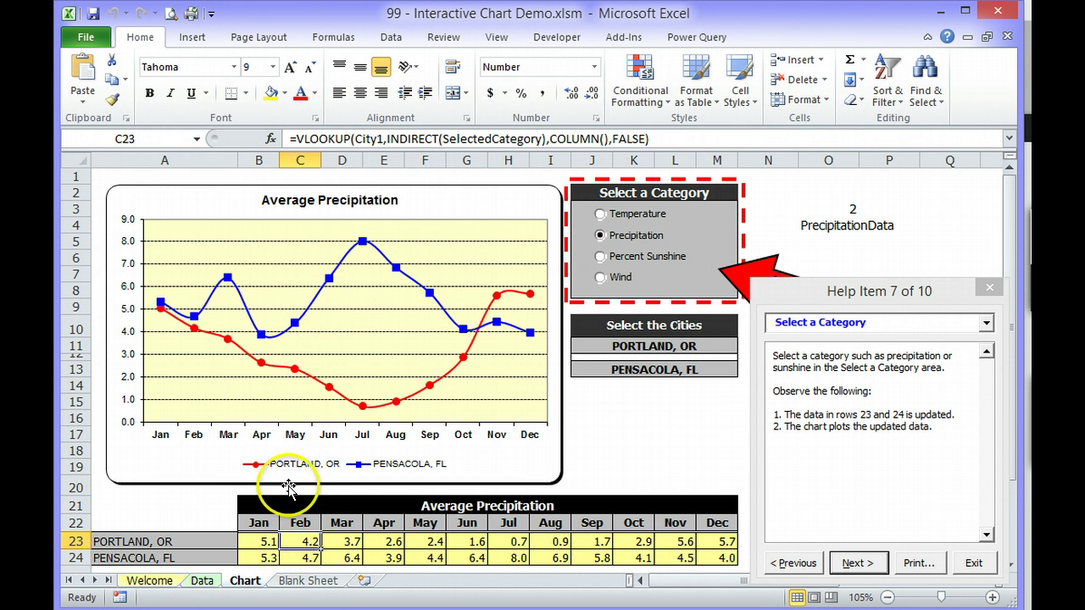
mouse_move(303, 379)
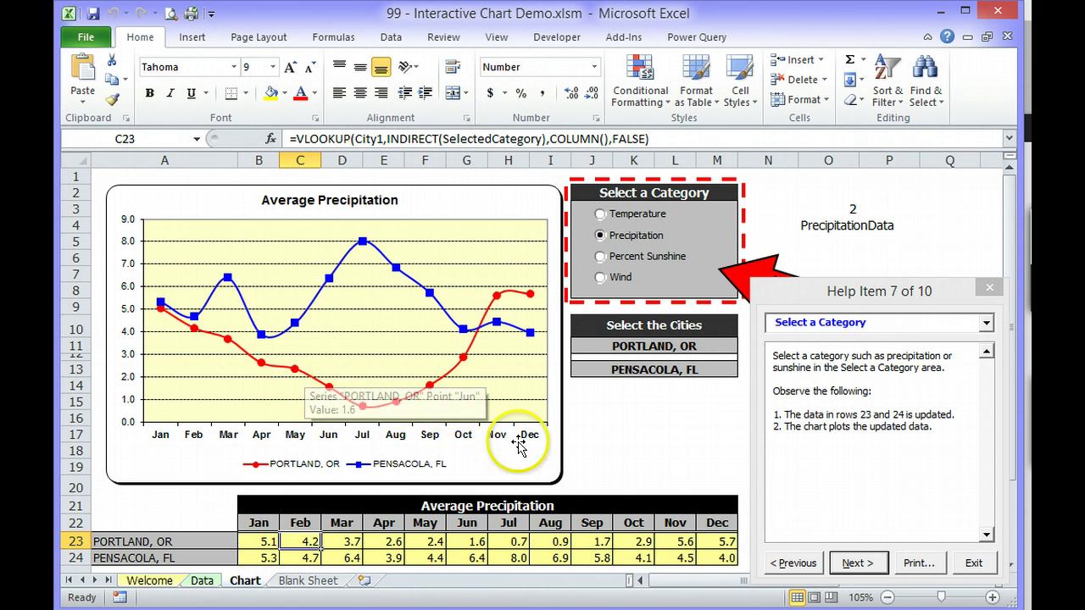
Step: Advance the lesson help to item 8 and set the first city in J11 to RALEIGH, NC
left_click(857, 564)
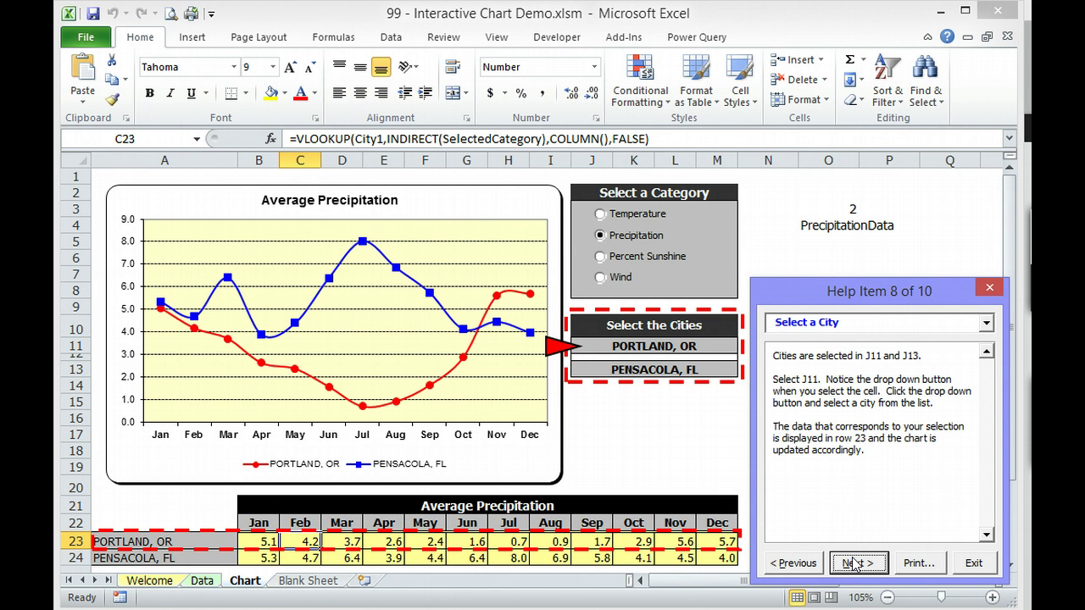
left_click(683, 347)
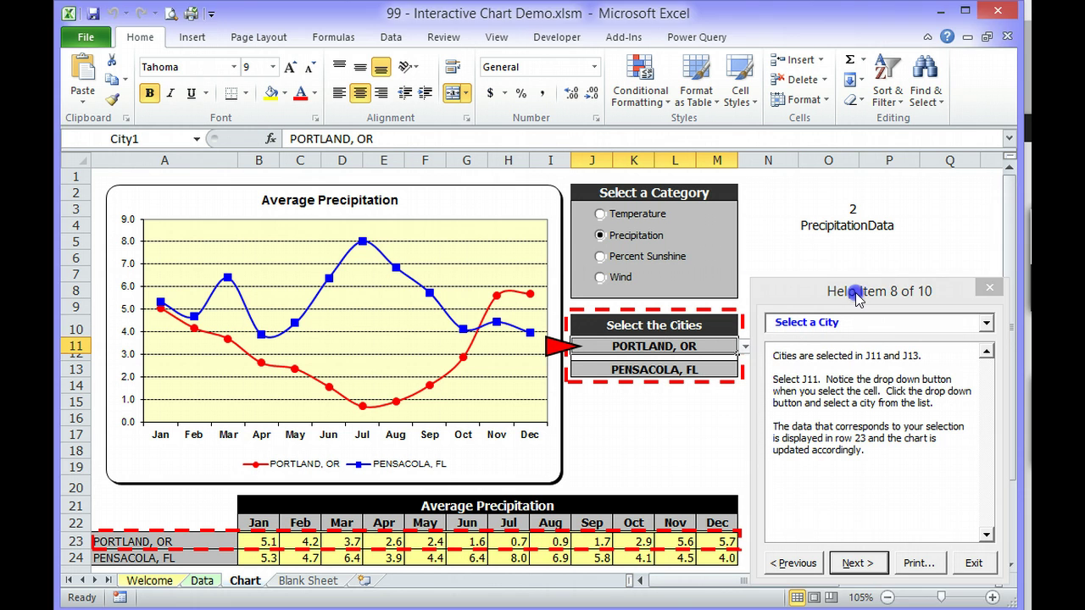
left_click_drag(856, 296, 864, 298)
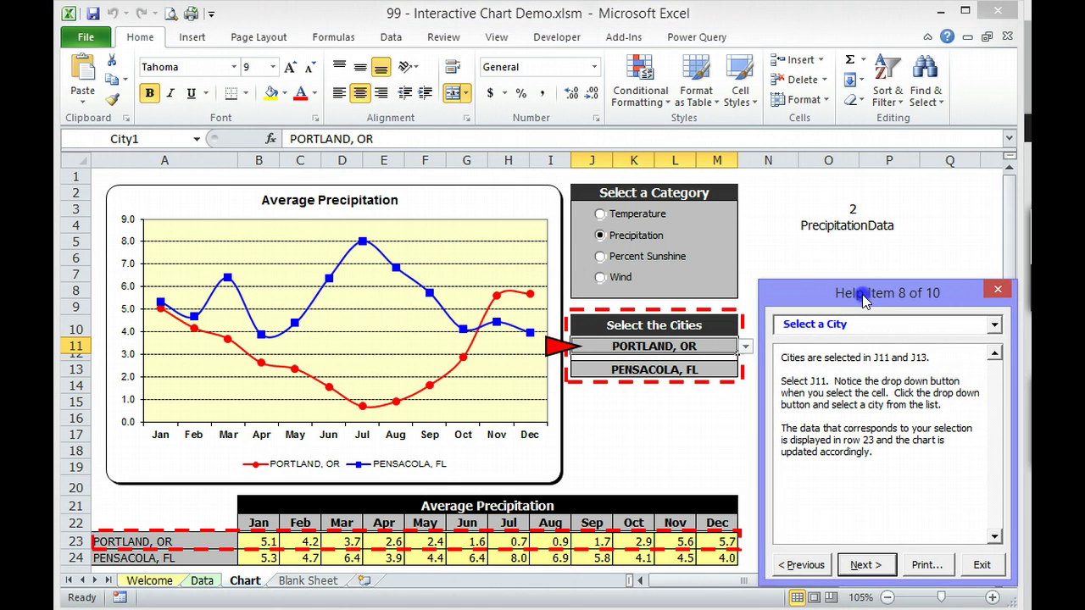
left_click(746, 348)
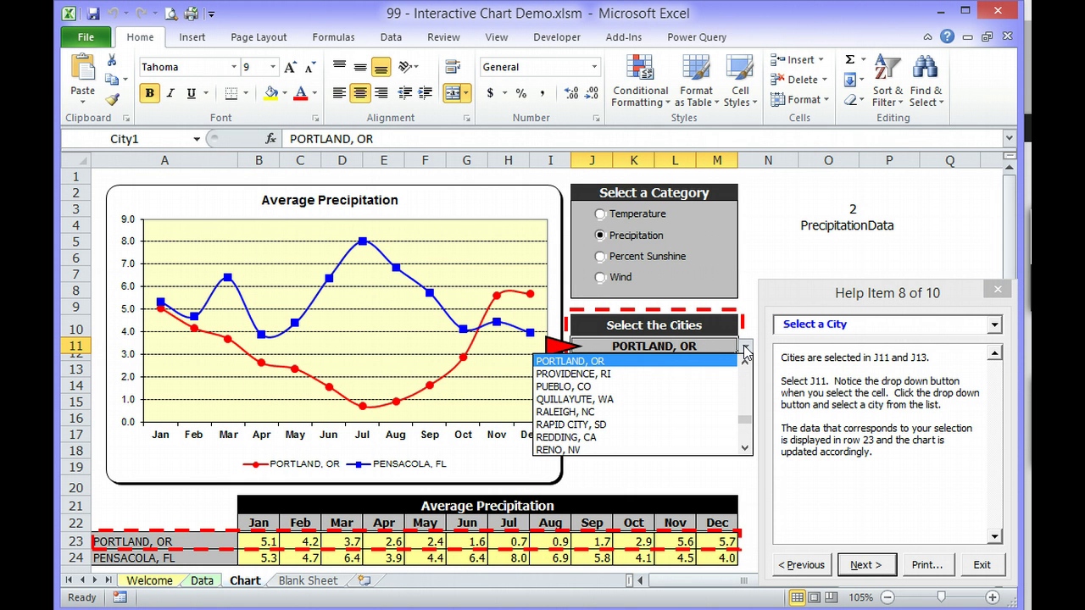
left_click(588, 413)
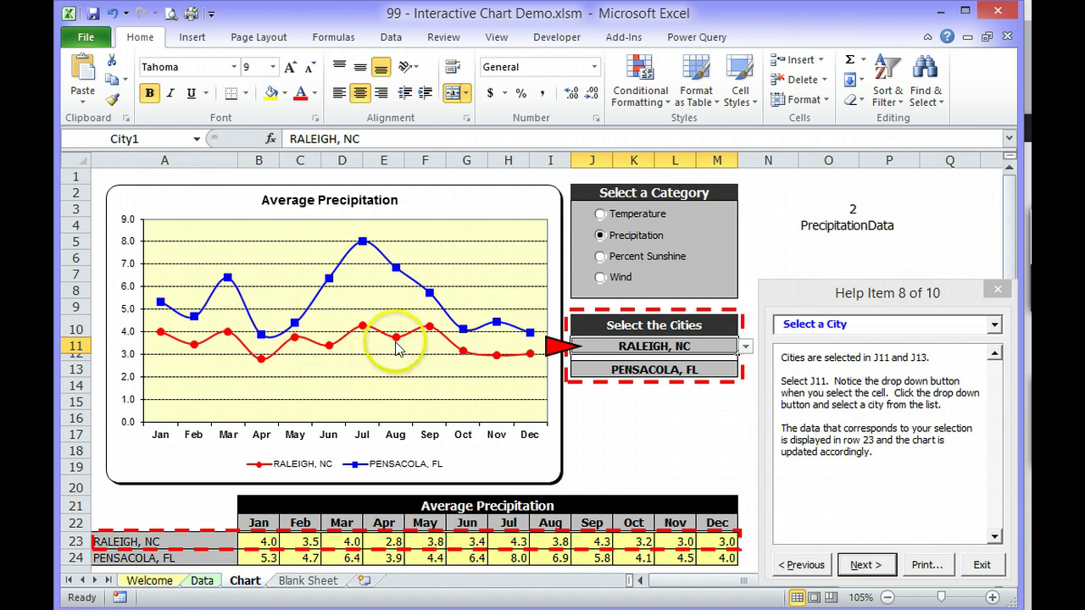
Step: Advance the lesson help to item 9 and set the second city in J13 to PHILADELPHIA, PA
left_click(865, 566)
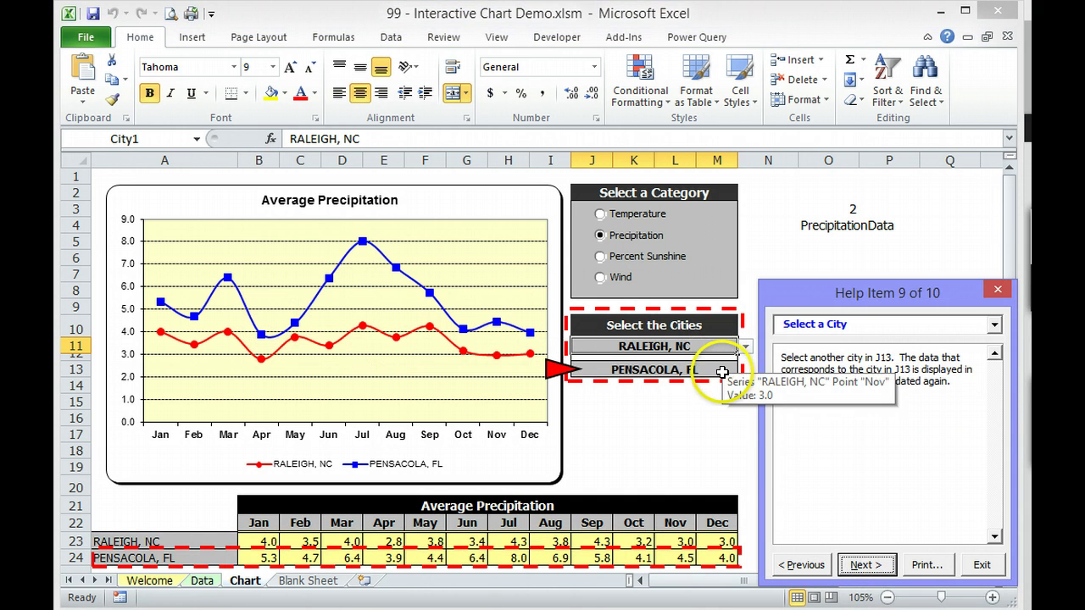
left_click(721, 372)
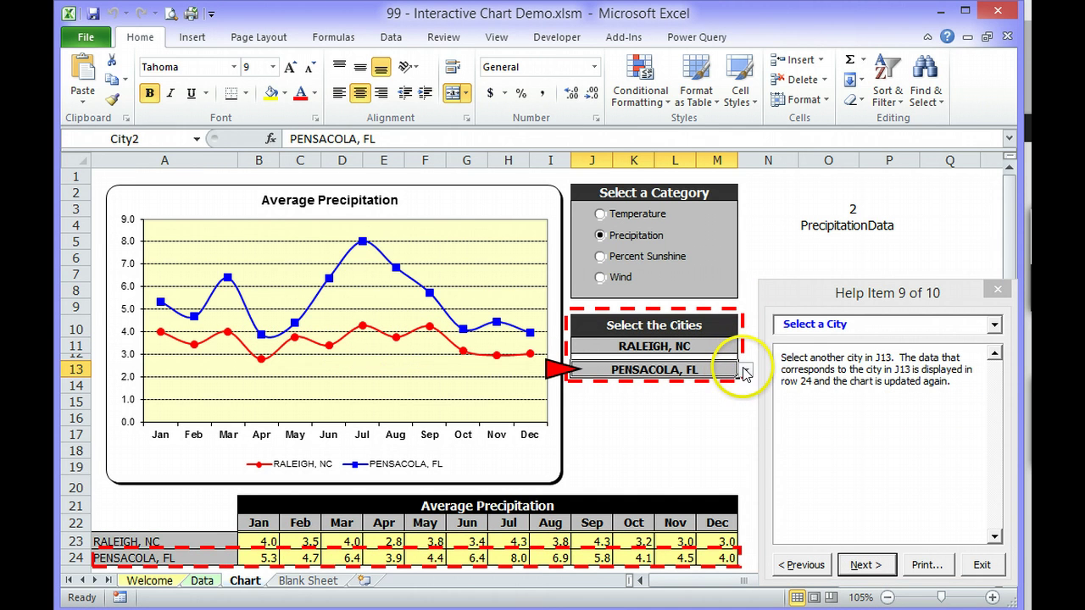
left_click(745, 370)
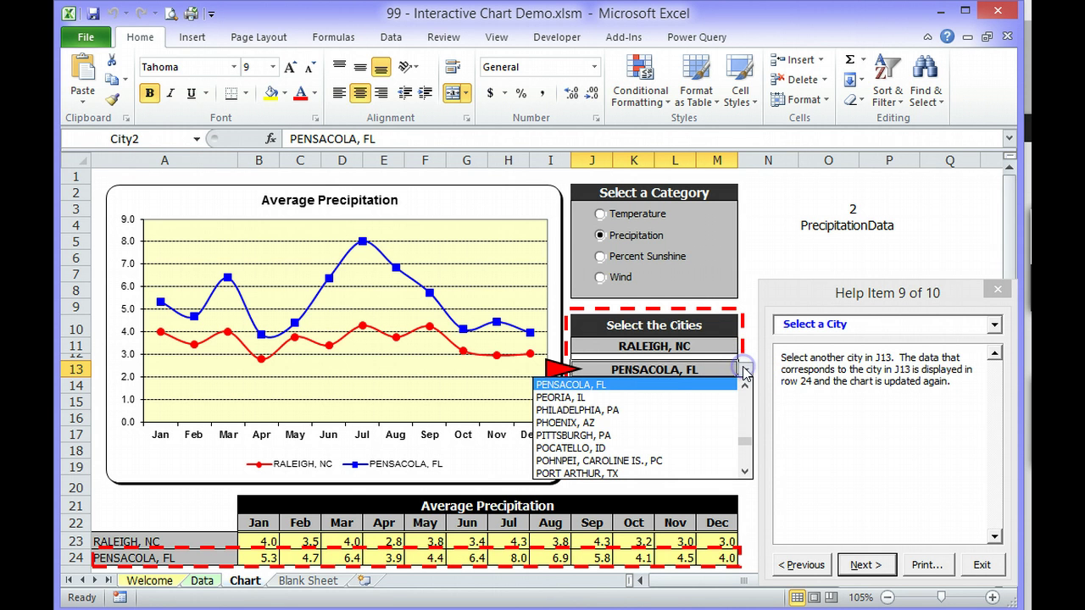
left_click(607, 411)
left_click(751, 446)
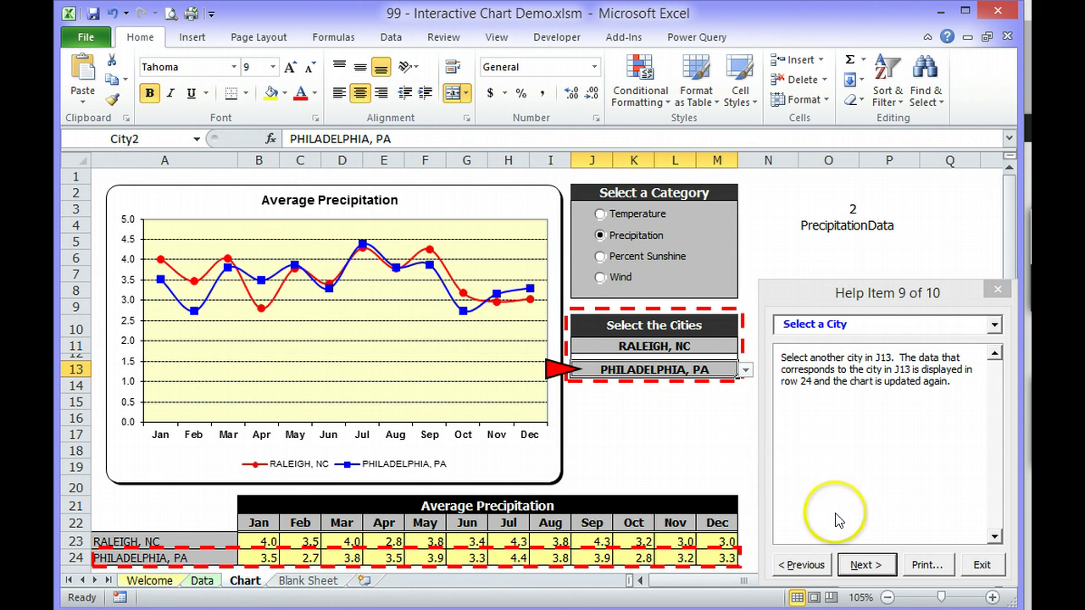
Step: Advance the lesson help to item 10, What's Next?, and reopen the Data sheet to review the source data
left_click(860, 566)
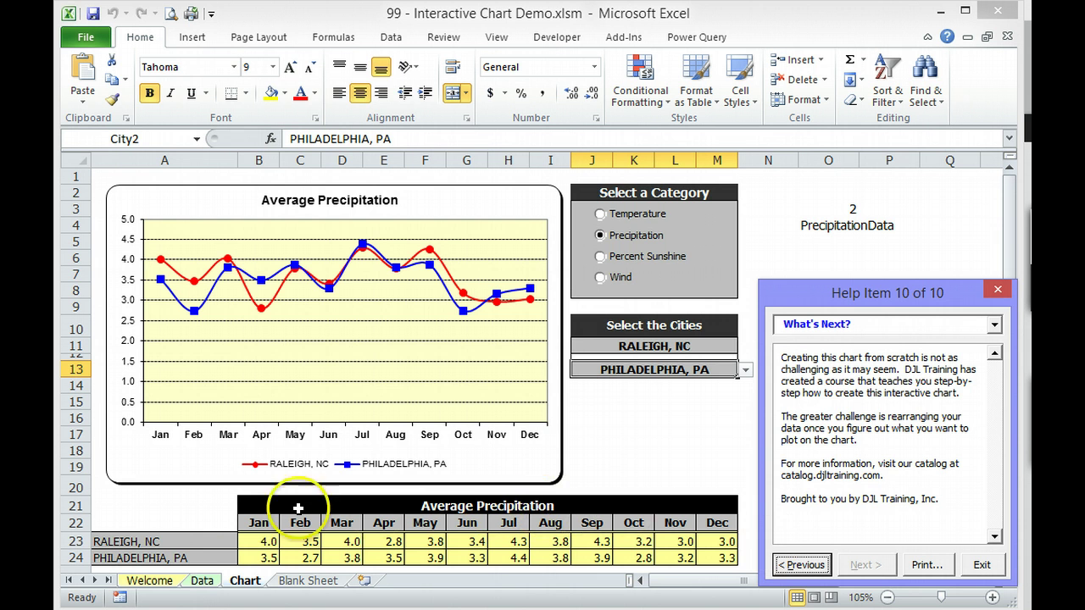
left_click(201, 581)
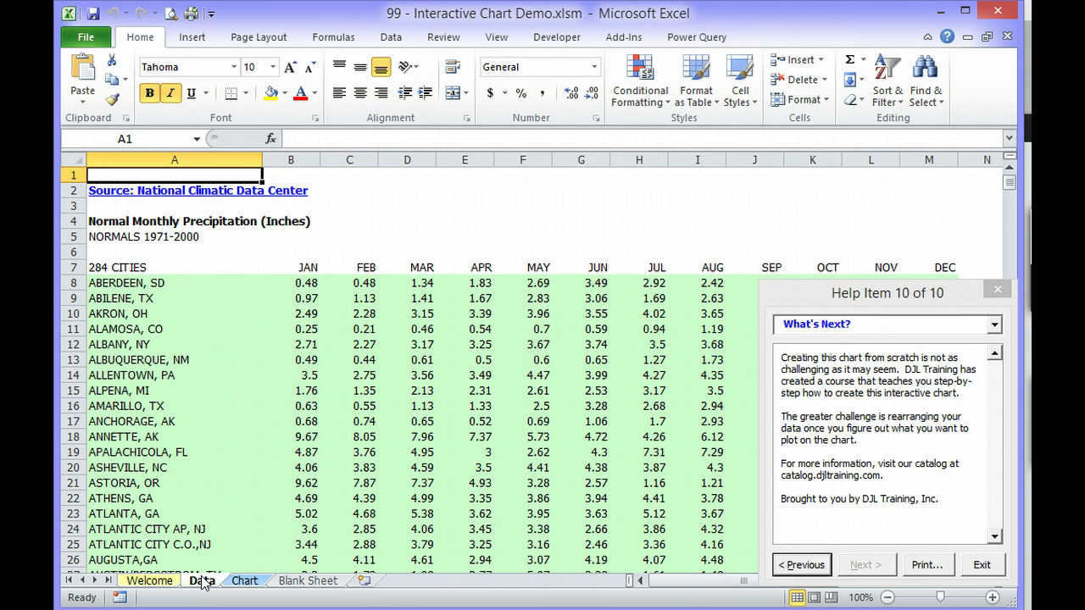
left_click(208, 583)
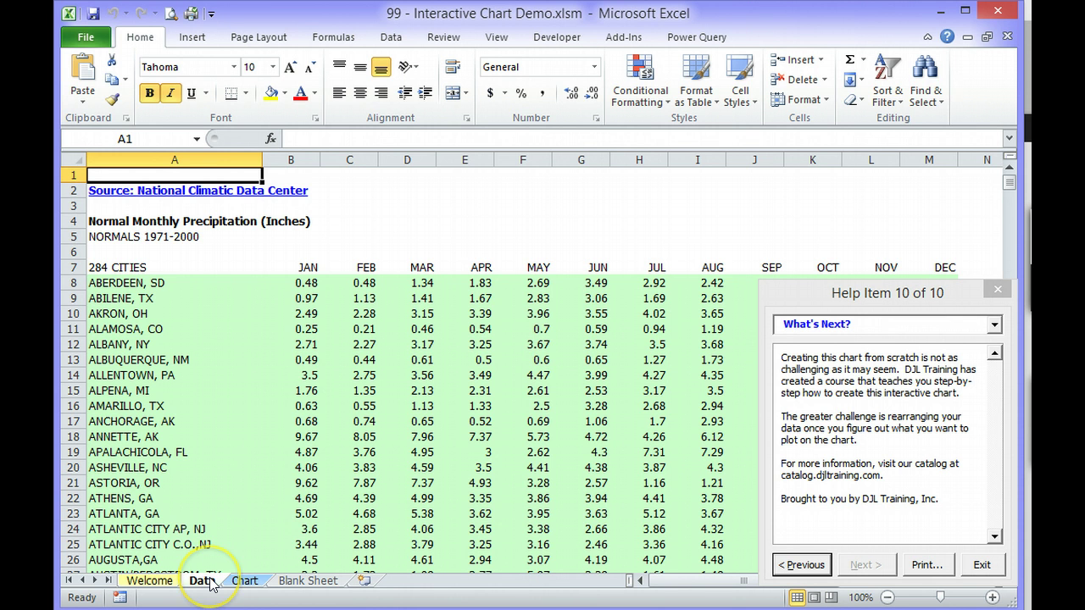